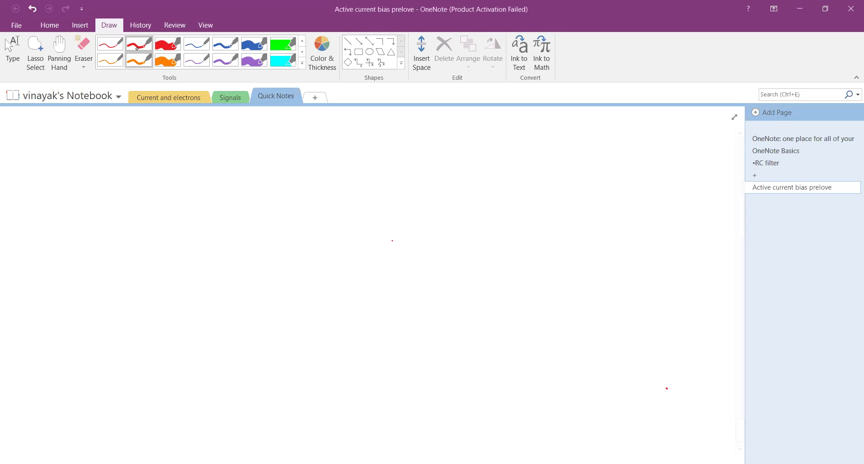
Draw a red op-amp with Vin at its input, wired to a MOSFET gate G, with source S and resistor
mouse_move(200, 199)
mouse_down()
mouse_move(264, 195)
mouse_move(267, 233)
mouse_up()
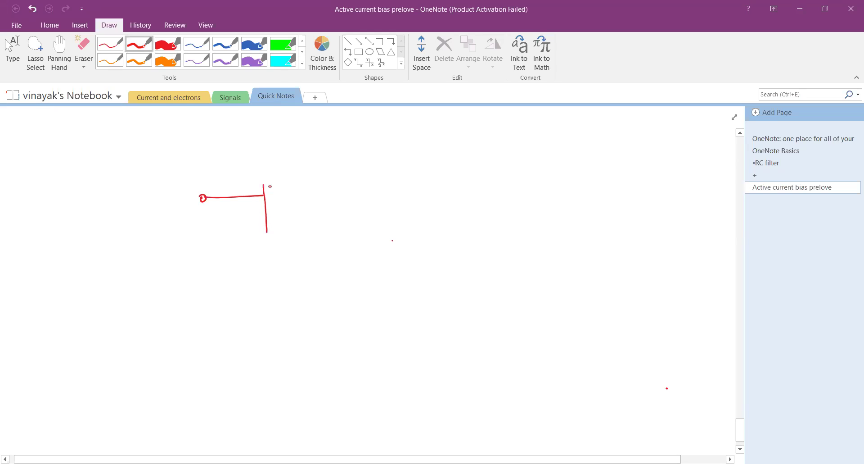
mouse_move(264, 182)
mouse_down()
mouse_move(307, 202)
mouse_move(268, 235)
mouse_up()
mouse_move(270, 198)
mouse_down()
mouse_move(279, 222)
mouse_move(273, 200)
mouse_move(247, 228)
mouse_up()
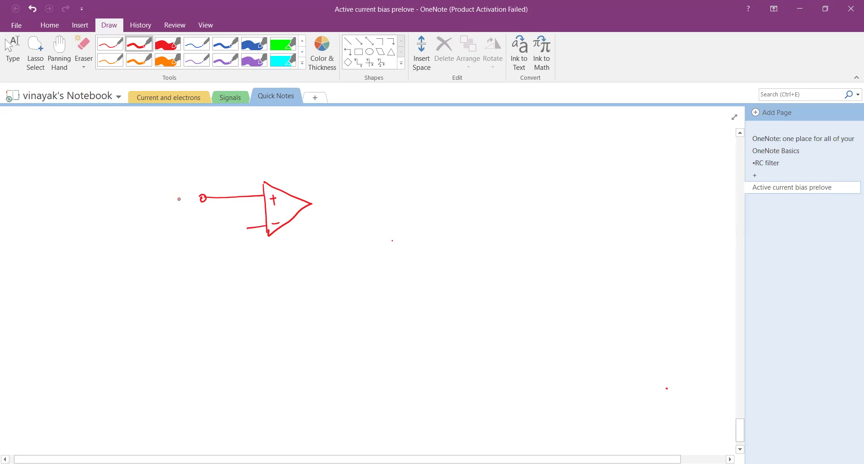
drag(171, 193, 190, 204)
mouse_move(313, 204)
mouse_down()
mouse_move(377, 208)
mouse_move(374, 189)
mouse_move(382, 258)
mouse_up()
drag(386, 209, 346, 210)
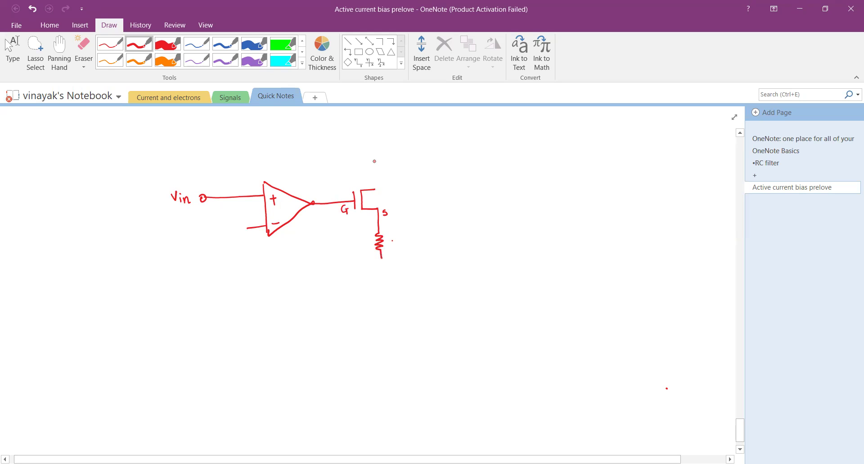
Add the drain line with a top terminal, label R, ground the resistor, and draw feedback to the − input
mouse_move(373, 154)
mouse_down()
mouse_move(372, 189)
mouse_move(384, 184)
mouse_up()
drag(390, 238, 398, 248)
mouse_move(382, 258)
mouse_down()
mouse_move(385, 279)
mouse_move(380, 272)
mouse_move(397, 283)
mouse_move(411, 278)
mouse_up()
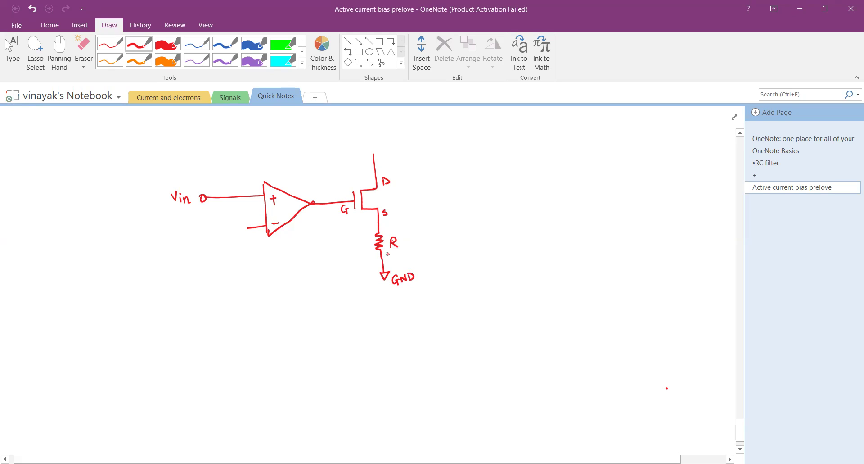
mouse_move(247, 230)
mouse_down()
mouse_move(255, 242)
mouse_move(378, 228)
mouse_up()
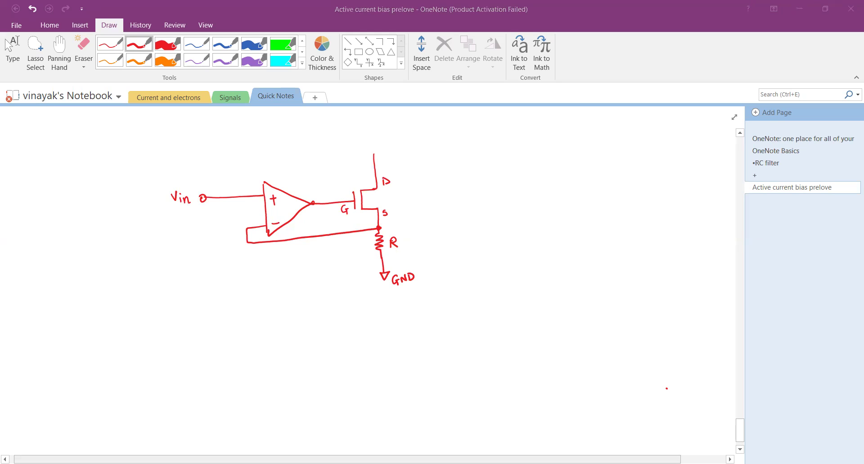
drag(375, 148, 374, 157)
In blue ink, write AOL inside the op-amp and 'AOL open-loop gain' at the top right
click(264, 422)
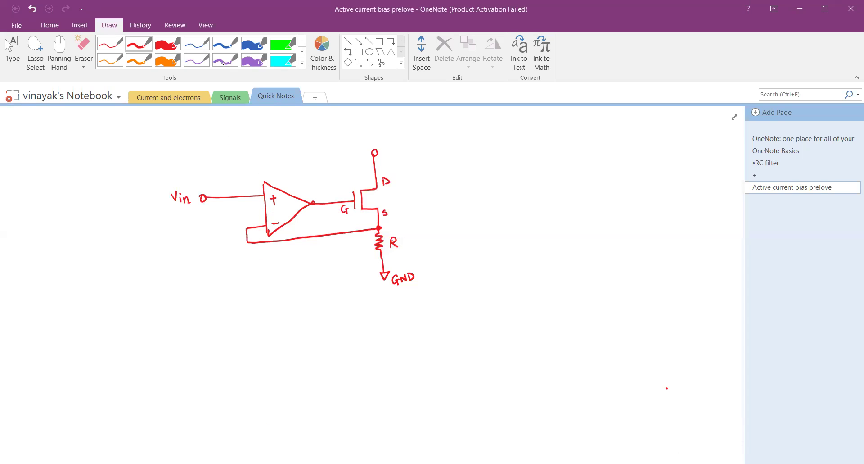
click(225, 44)
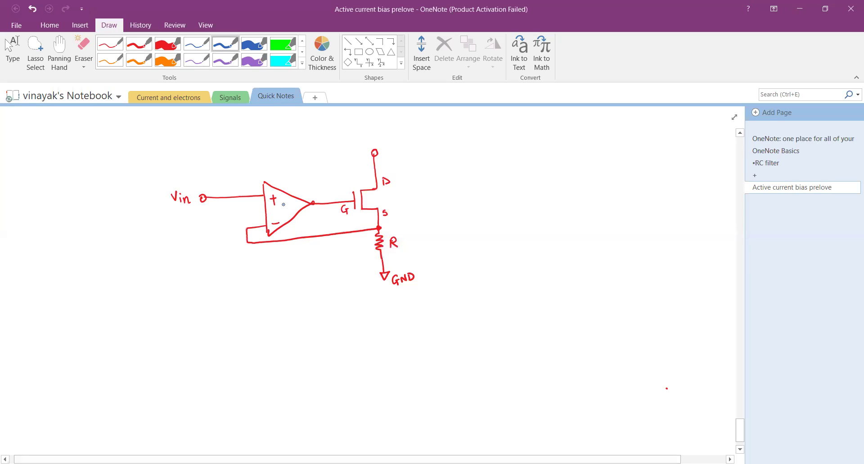
mouse_move(277, 215)
mouse_down()
mouse_move(281, 205)
mouse_move(284, 215)
mouse_move(294, 210)
mouse_up()
drag(426, 128, 423, 140)
mouse_move(427, 129)
mouse_down()
mouse_move(432, 140)
mouse_move(476, 132)
mouse_move(486, 144)
mouse_move(486, 136)
mouse_up()
drag(496, 131, 500, 136)
drag(501, 133, 511, 135)
mouse_move(518, 126)
mouse_down()
mouse_move(518, 136)
mouse_move(534, 132)
mouse_up()
drag(539, 132, 545, 136)
drag(563, 132, 559, 142)
drag(571, 135, 575, 138)
drag(579, 133, 583, 135)
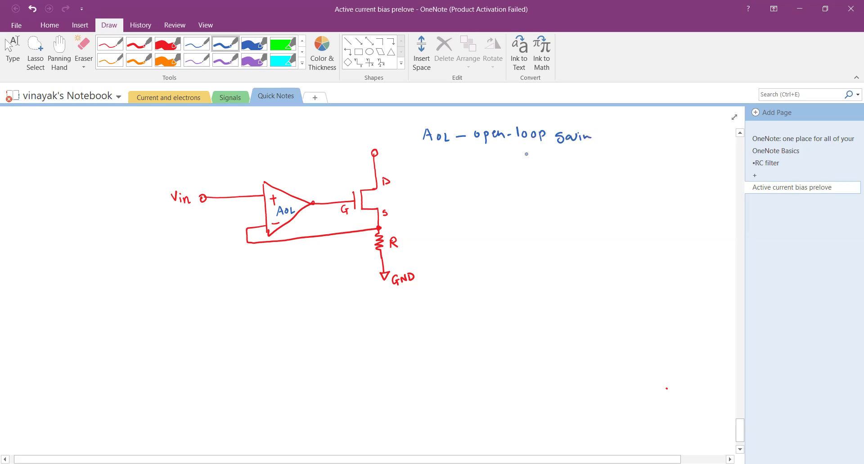
Note 10⁵–10⁷ for a practical op-amp, then write AOL = Vout/Vid
mouse_move(467, 159)
mouse_down()
mouse_move(467, 168)
mouse_move(478, 160)
mouse_up()
mouse_move(480, 152)
mouse_down()
mouse_move(494, 164)
mouse_move(508, 160)
mouse_up()
mouse_move(512, 154)
mouse_down()
mouse_move(532, 166)
mouse_move(550, 154)
mouse_move(579, 161)
mouse_up()
drag(586, 157, 592, 160)
mouse_move(595, 147)
mouse_down()
mouse_move(597, 160)
mouse_move(606, 154)
mouse_up()
mouse_move(611, 153)
mouse_down()
mouse_move(613, 162)
mouse_move(646, 151)
mouse_up()
drag(651, 144, 652, 163)
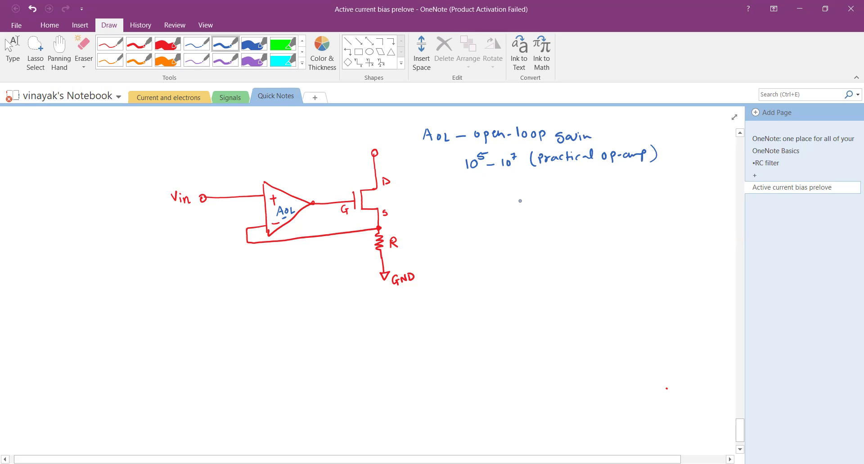
mouse_move(508, 197)
mouse_down()
mouse_move(504, 209)
mouse_move(553, 198)
mouse_move(556, 187)
mouse_move(561, 197)
mouse_move(578, 191)
mouse_up()
mouse_move(574, 191)
mouse_down()
mouse_move(586, 202)
mouse_move(564, 206)
mouse_move(577, 215)
mouse_up()
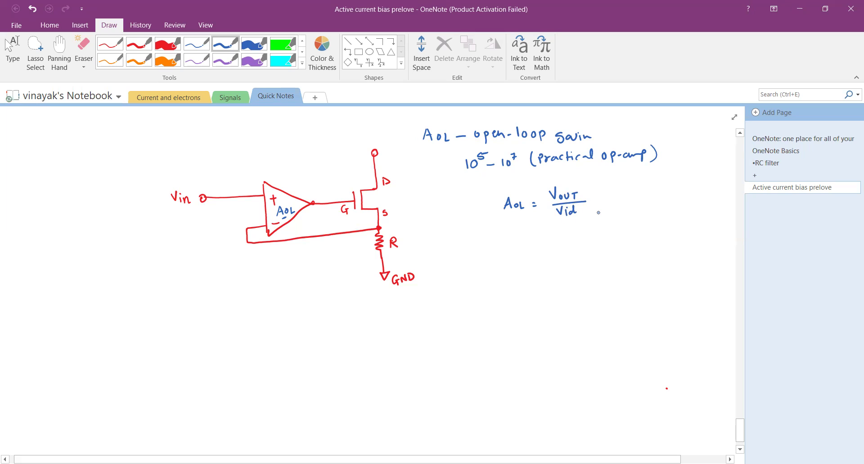
Write vid = v1 − v2 beside the formula and label the op-amp inputs v1 and v2
drag(626, 190, 624, 208)
mouse_move(631, 195)
mouse_down()
mouse_move(639, 202)
mouse_move(649, 188)
mouse_move(658, 196)
mouse_up()
drag(651, 201, 689, 197)
drag(690, 192, 705, 206)
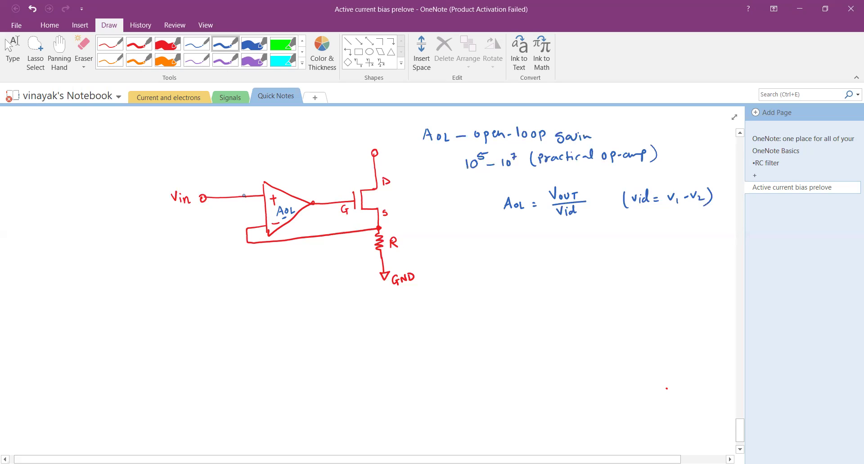
drag(245, 191, 256, 222)
drag(494, 202, 497, 206)
Underline Vid in the fraction and write V1 = V2 beneath it, underlining both terms
drag(559, 219, 577, 219)
mouse_move(603, 225)
mouse_down()
mouse_move(612, 237)
mouse_move(625, 228)
mouse_up()
mouse_move(619, 233)
mouse_down()
mouse_move(640, 223)
mouse_move(647, 233)
mouse_up()
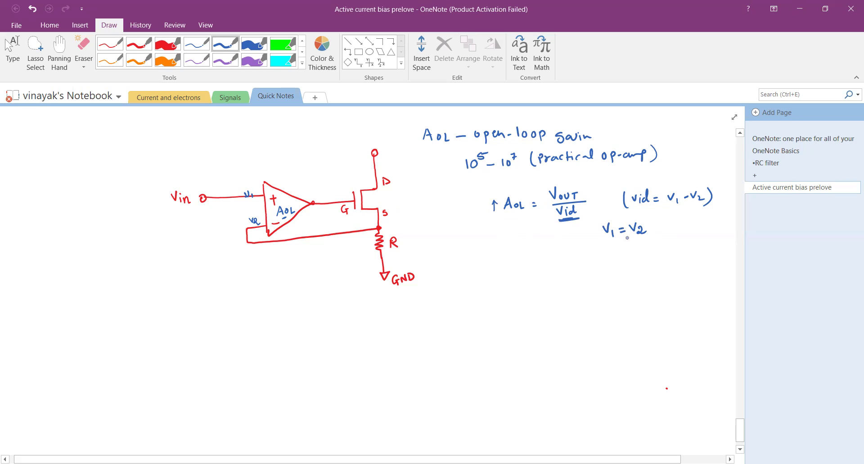
drag(605, 240, 644, 237)
click(110, 60)
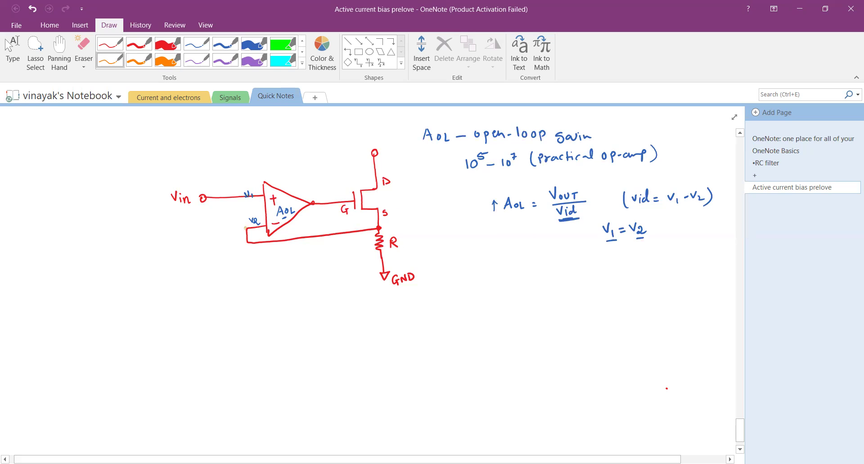
In purple, mark the virtual short, underline the input Vin, and label the source node Vin
click(225, 60)
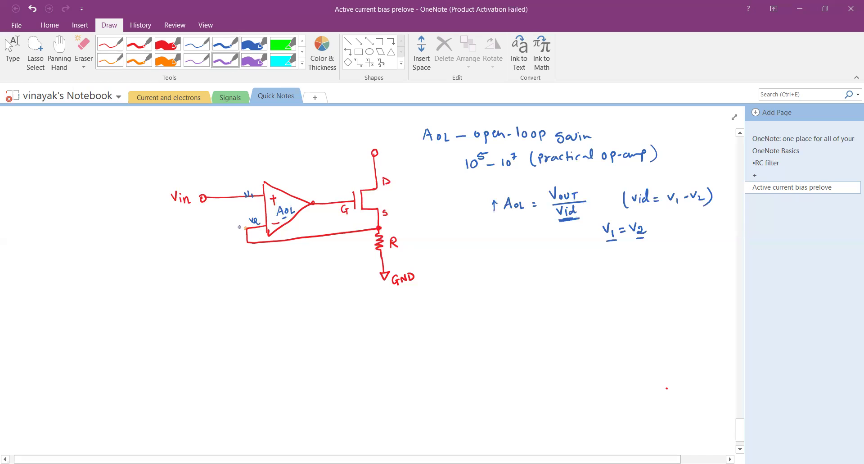
mouse_move(246, 228)
mouse_down()
mouse_move(237, 197)
mouse_move(213, 230)
mouse_move(190, 235)
mouse_move(210, 219)
mouse_move(201, 242)
mouse_move(219, 233)
mouse_up()
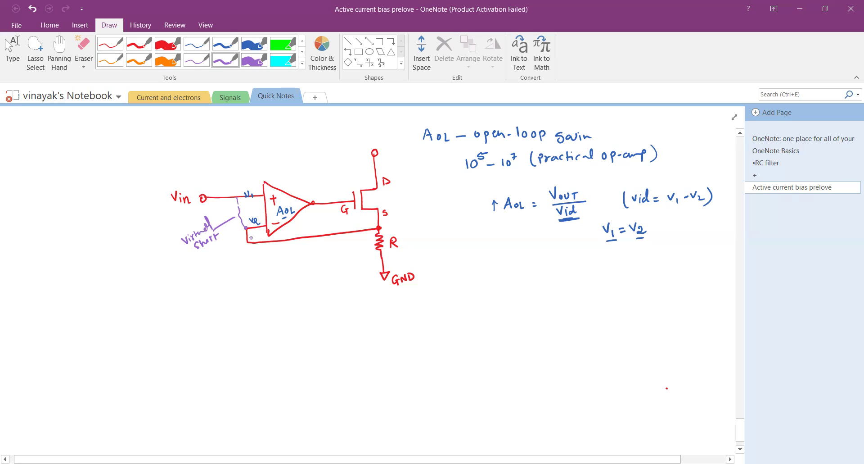
drag(176, 211, 188, 206)
drag(380, 227, 403, 222)
drag(386, 233, 394, 232)
Add a current arrow by the resistor, I = Vin/R, label the transistor M, and note IG = 0
drag(370, 234, 371, 255)
drag(423, 249, 431, 257)
mouse_move(436, 252)
mouse_down()
mouse_move(458, 239)
mouse_move(471, 246)
mouse_move(467, 263)
mouse_up()
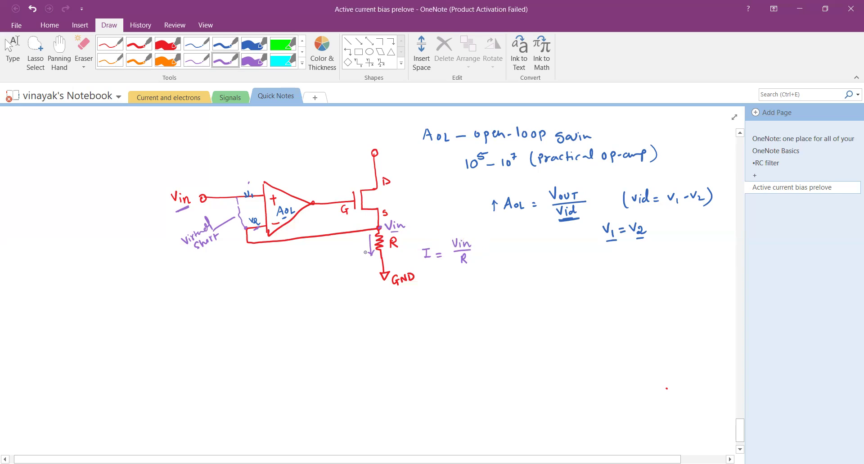
mouse_move(375, 203)
mouse_down()
mouse_move(385, 204)
mouse_move(328, 187)
mouse_move(327, 195)
mouse_move(343, 190)
mouse_up()
drag(338, 193, 347, 189)
Draw a current arrow on the drain wire and write IOUT = I = Vin/R beside it
drag(371, 171, 421, 166)
mouse_move(417, 170)
mouse_down()
mouse_move(436, 162)
mouse_move(440, 169)
mouse_move(415, 182)
mouse_up()
mouse_move(411, 185)
mouse_down()
mouse_move(429, 179)
mouse_move(445, 189)
mouse_move(432, 200)
mouse_move(440, 200)
mouse_up()
click(444, 198)
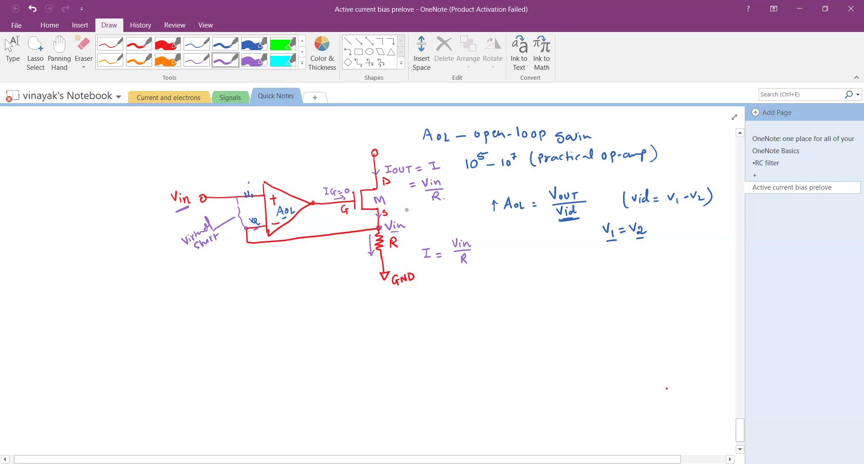
Handwrite 'Voltage to current Convertor' under the circuit
drag(250, 301, 269, 310)
drag(266, 305, 283, 310)
mouse_move(285, 303)
mouse_down()
mouse_move(280, 322)
mouse_move(296, 307)
mouse_up()
mouse_move(307, 300)
mouse_down()
mouse_move(305, 307)
mouse_move(323, 304)
mouse_move(338, 292)
mouse_move(339, 308)
mouse_up()
drag(292, 285, 295, 290)
drag(354, 300, 351, 307)
drag(356, 305, 396, 304)
Finish 'Convertor', underline the title, and prepend 'Precision Linear'
drag(398, 305, 402, 300)
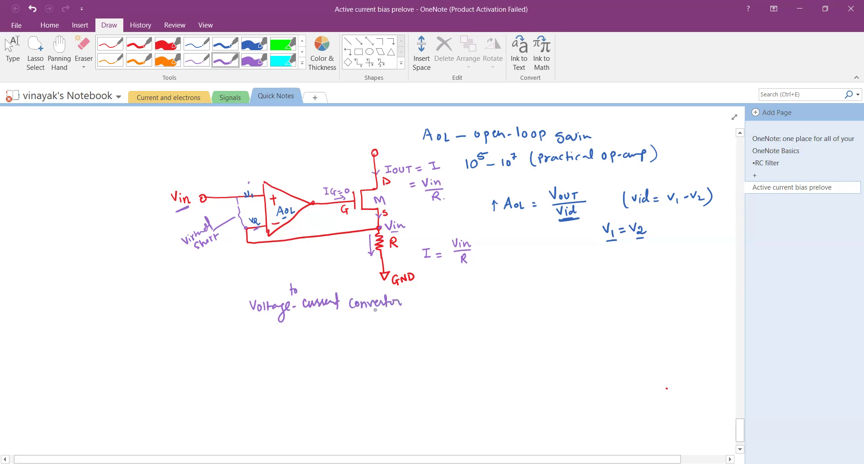
drag(253, 318, 390, 311)
mouse_move(191, 302)
mouse_down()
mouse_move(191, 315)
mouse_move(223, 307)
mouse_move(238, 316)
mouse_up()
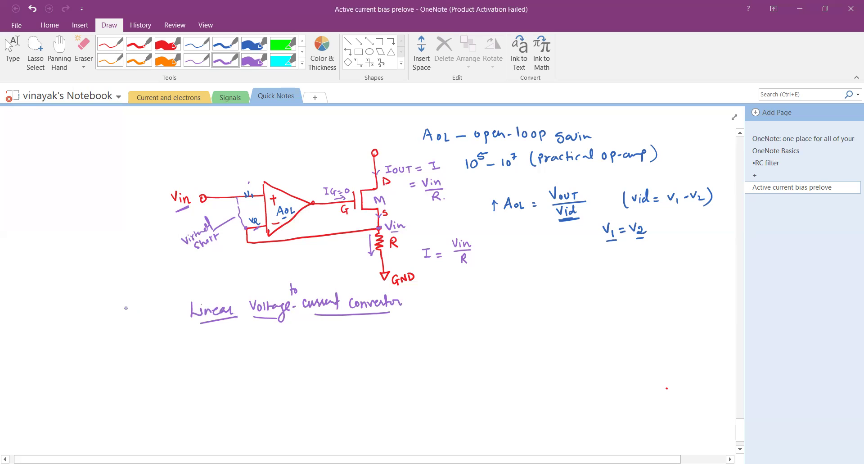
mouse_move(126, 308)
mouse_down()
mouse_move(143, 319)
mouse_move(180, 311)
mouse_up()
drag(124, 332, 178, 321)
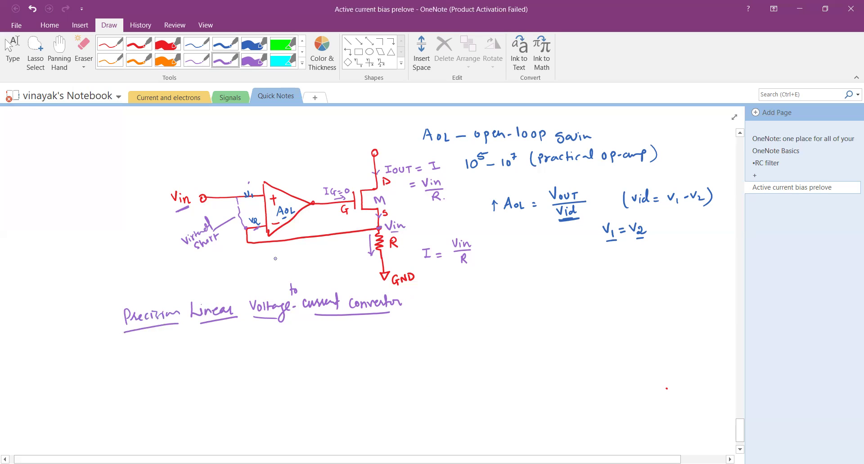
Circle the Vin label, underline R, and sketch a BJT noting IB ≠ 0
mouse_move(184, 185)
mouse_down()
mouse_move(173, 184)
mouse_move(196, 194)
mouse_move(185, 185)
mouse_up()
drag(391, 251, 399, 251)
drag(462, 290, 463, 317)
mouse_move(472, 291)
mouse_down()
mouse_move(465, 301)
mouse_move(477, 315)
mouse_move(428, 308)
mouse_move(451, 299)
mouse_up()
mouse_move(443, 303)
mouse_down()
mouse_move(472, 273)
mouse_move(480, 287)
mouse_move(493, 287)
mouse_up()
Label the BJT's Ic and IE and write IE ≈ Ic to its right
drag(477, 316, 478, 338)
drag(484, 328, 494, 338)
drag(495, 333, 503, 337)
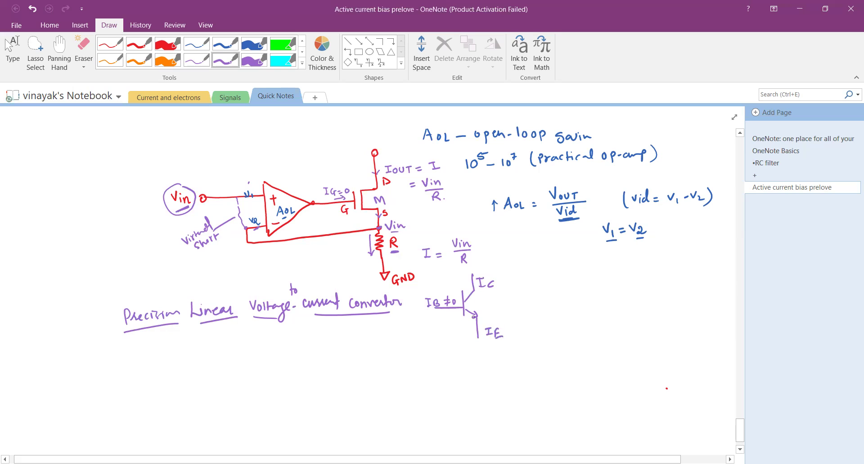
mouse_move(530, 300)
mouse_down()
mouse_move(530, 311)
mouse_move(533, 299)
mouse_up()
drag(528, 312, 536, 312)
drag(537, 302, 542, 307)
drag(537, 312, 575, 298)
drag(571, 299, 570, 308)
drag(567, 309, 584, 309)
Add the 1V–20V input range above Vin and 4mA–20mA above the drain terminal
mouse_move(167, 216)
mouse_down()
mouse_move(193, 208)
mouse_move(166, 219)
mouse_up()
drag(154, 174, 152, 184)
drag(157, 176, 163, 174)
mouse_move(167, 176)
mouse_down()
mouse_move(185, 175)
mouse_move(206, 156)
mouse_up()
drag(363, 128, 362, 138)
mouse_move(361, 134)
mouse_down()
mouse_move(360, 144)
mouse_move(374, 139)
mouse_up()
drag(377, 134, 378, 140)
drag(382, 132, 385, 139)
drag(379, 136, 436, 127)
drag(162, 195, 153, 197)
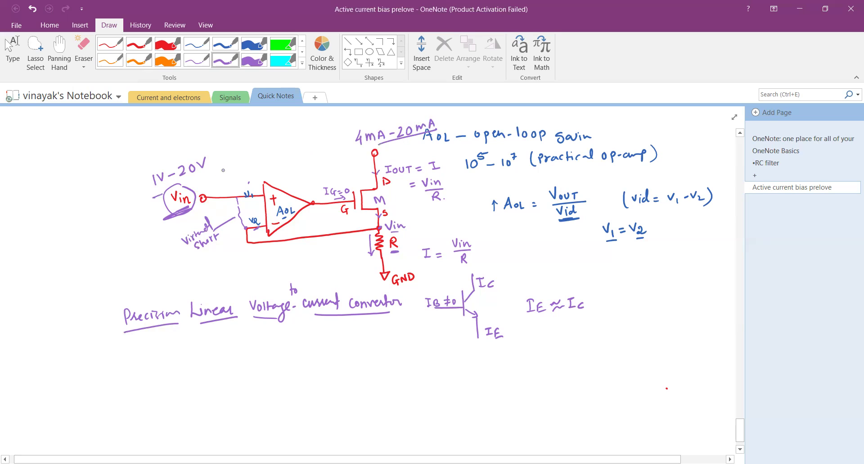
drag(227, 168, 153, 197)
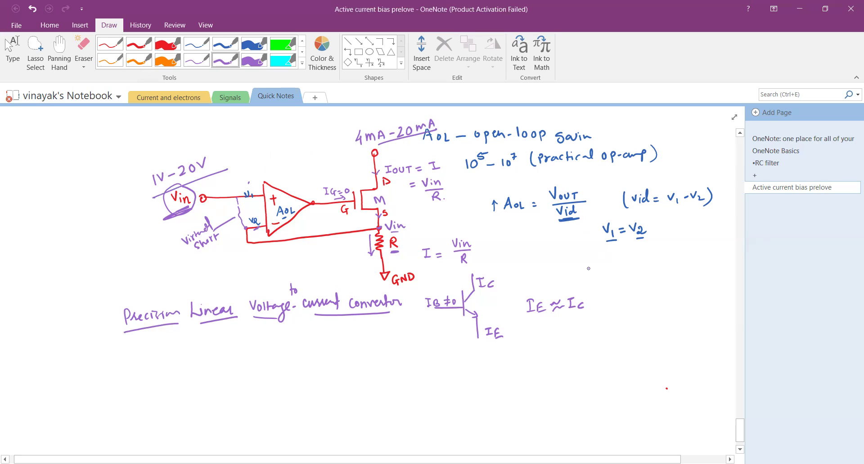